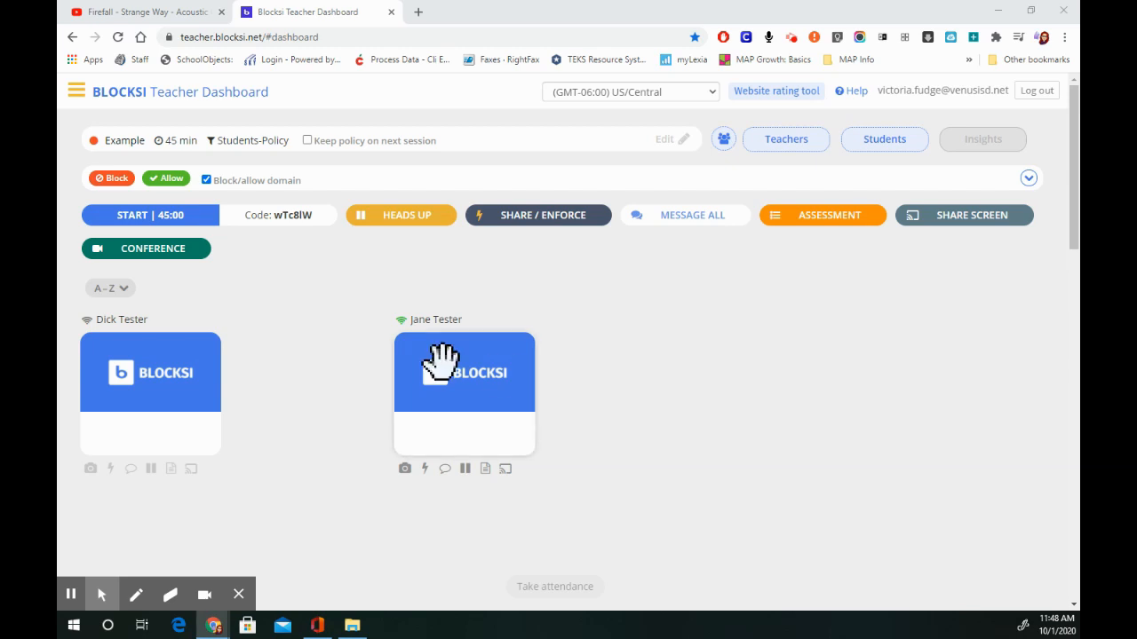
Start the Example class session and open the connected student's activity details.
left_click(105, 222)
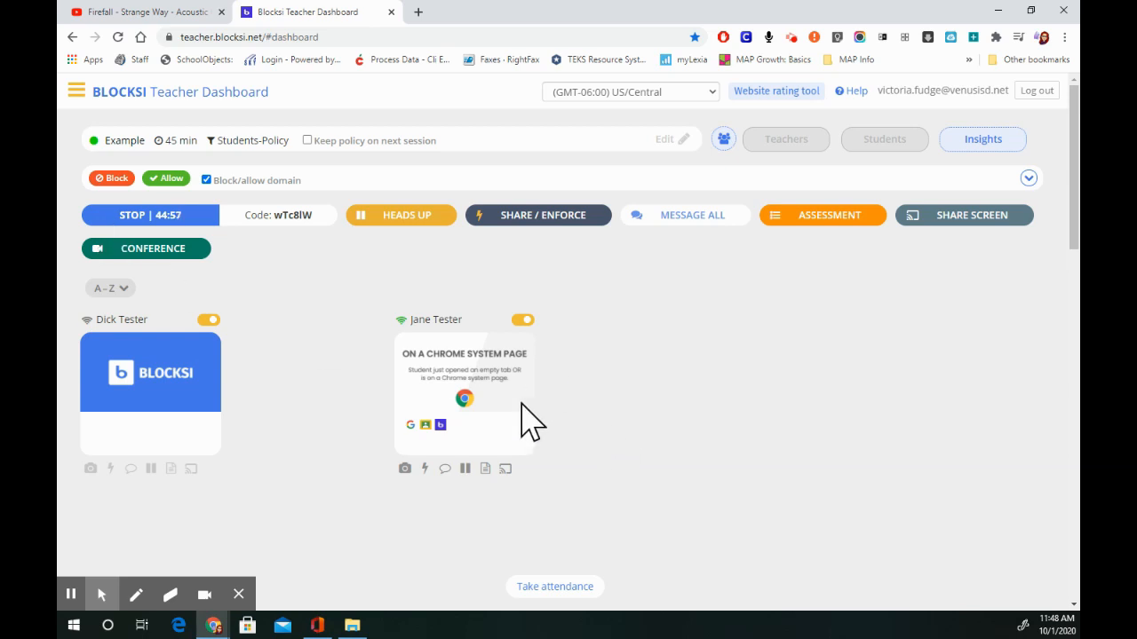
mouse_move(426, 428)
left_click(462, 383)
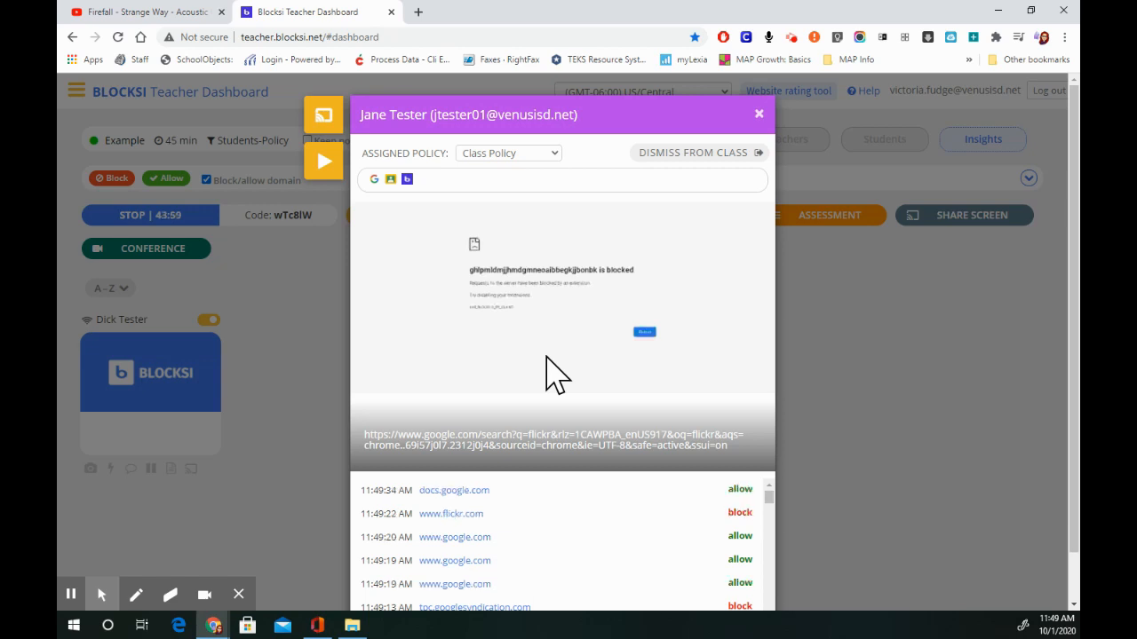
left_click(406, 180)
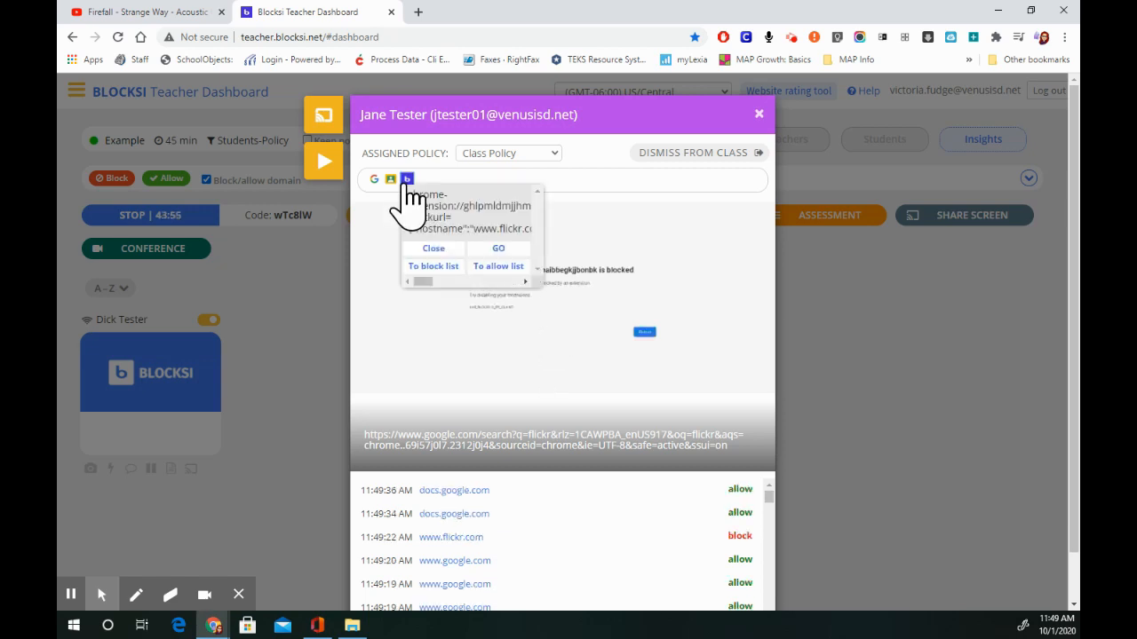
left_click(500, 267)
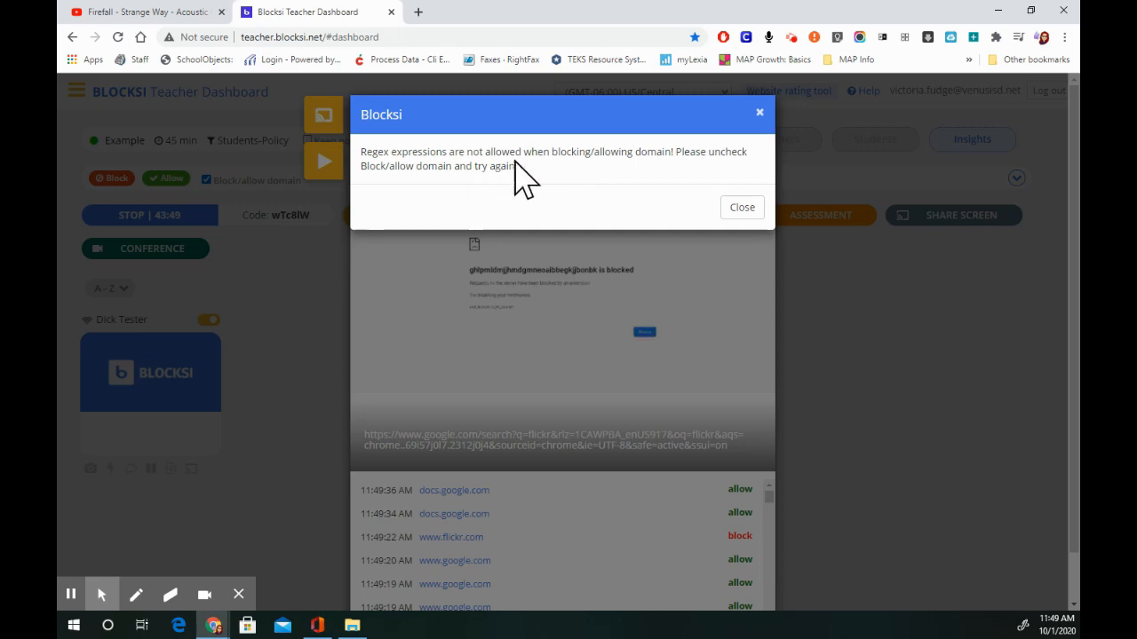
left_click(748, 211)
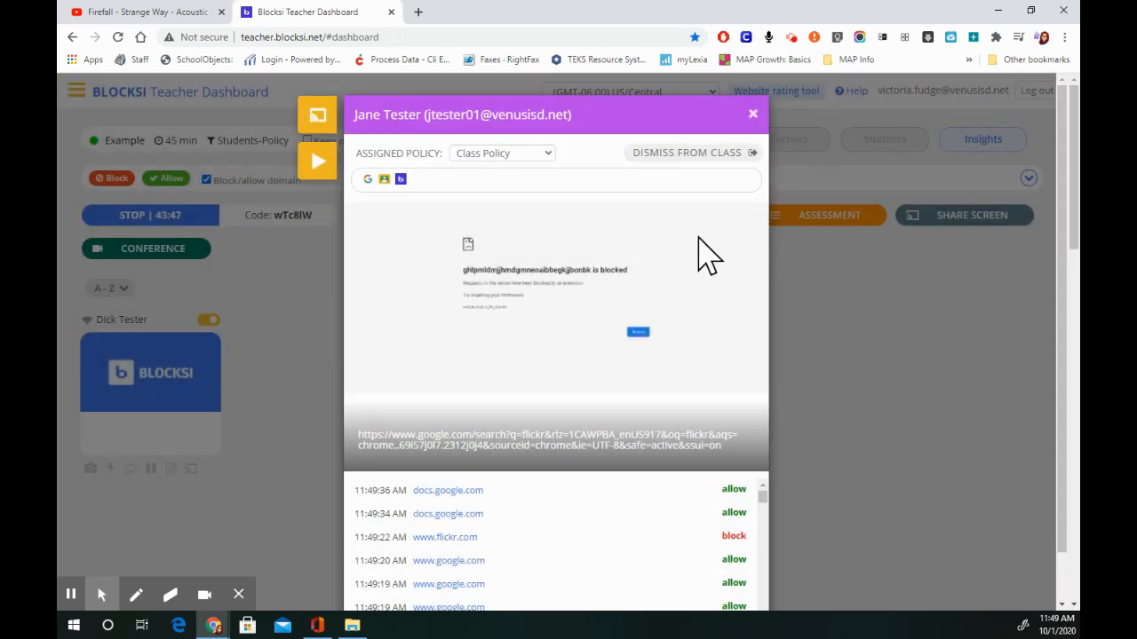
left_click(752, 117)
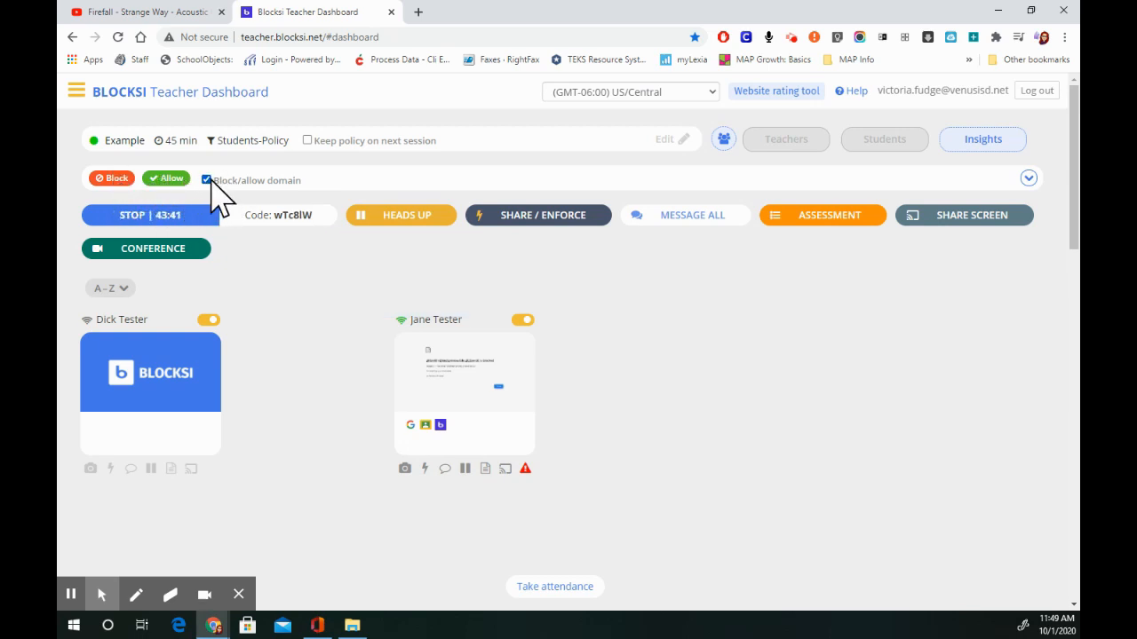
Turn off the Block/allow domain option and check the class's blocked and allowed URL lists.
left_click(207, 180)
left_click(1029, 179)
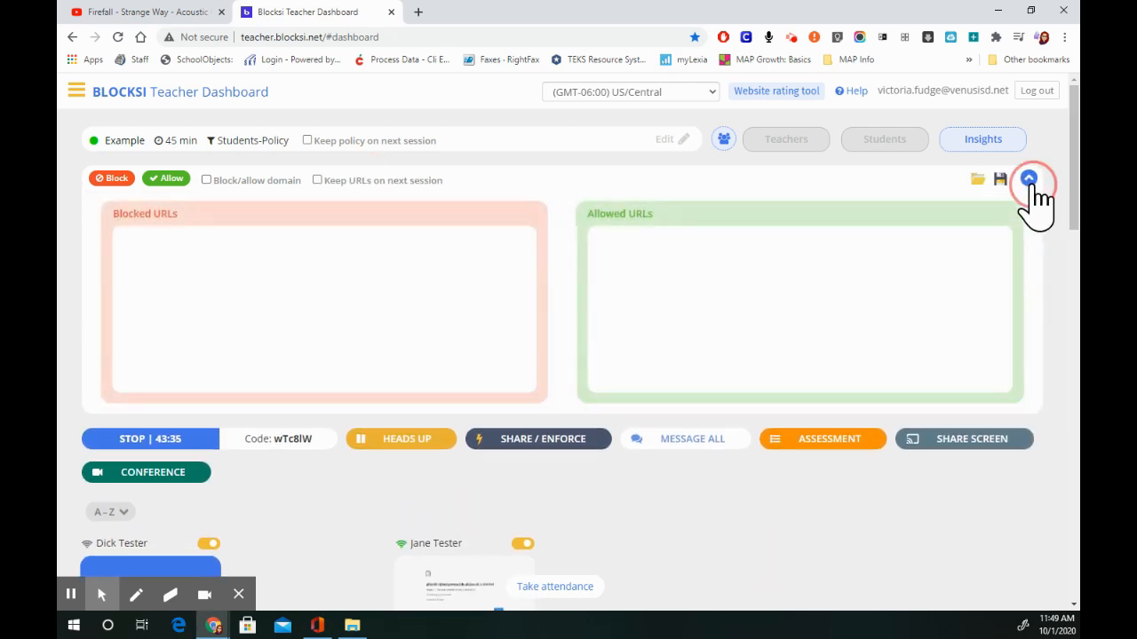
left_click(1029, 178)
left_click(428, 357)
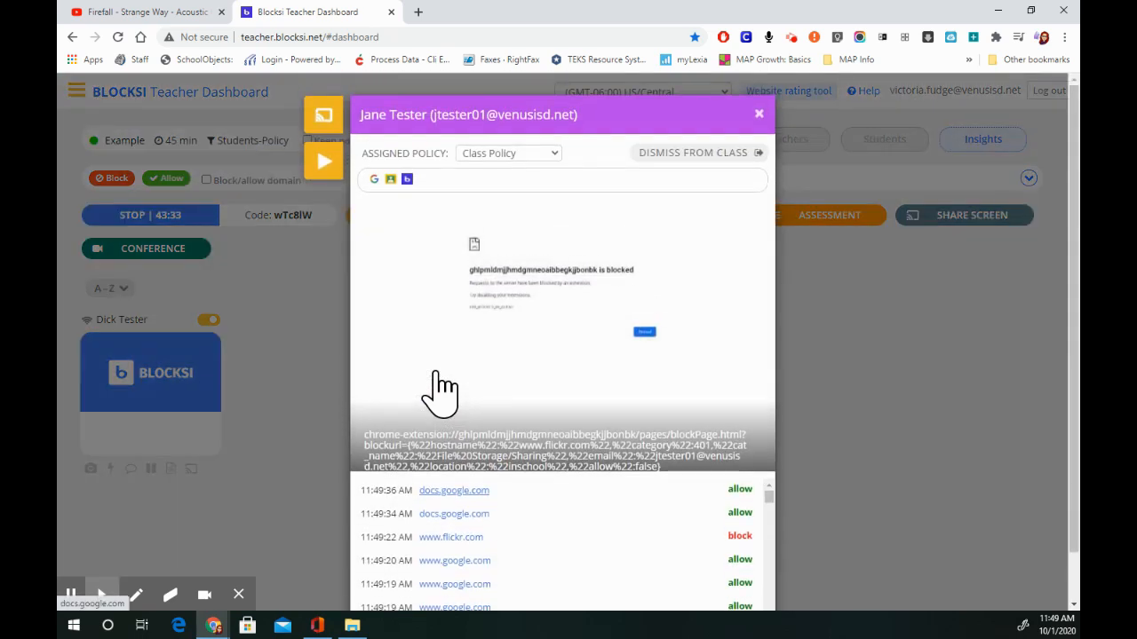
left_click(408, 179)
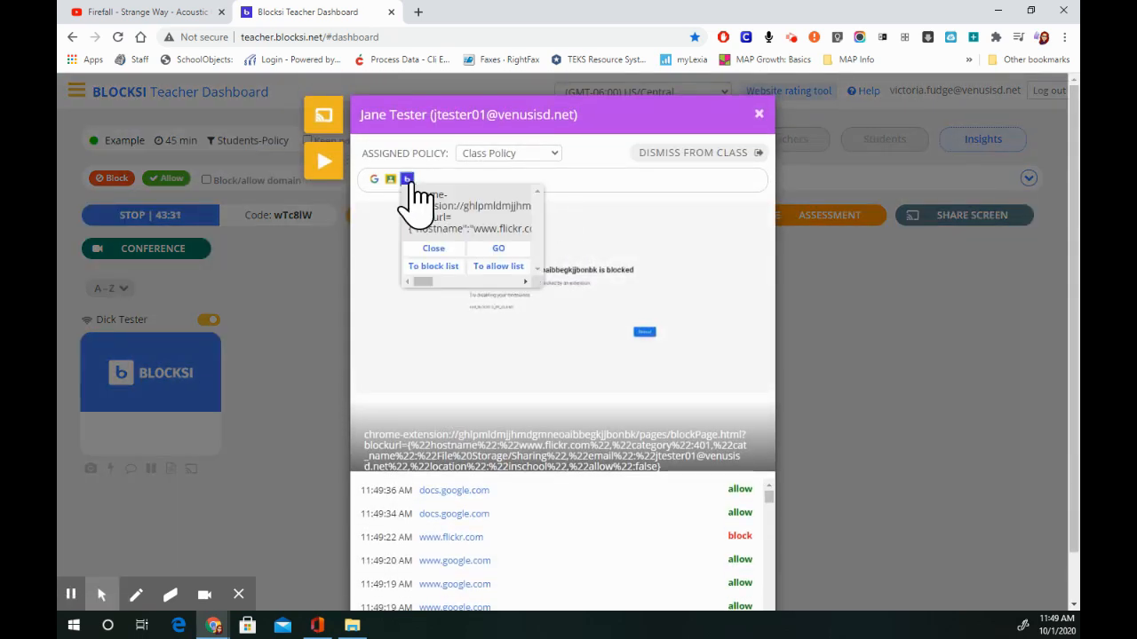
left_click(487, 268)
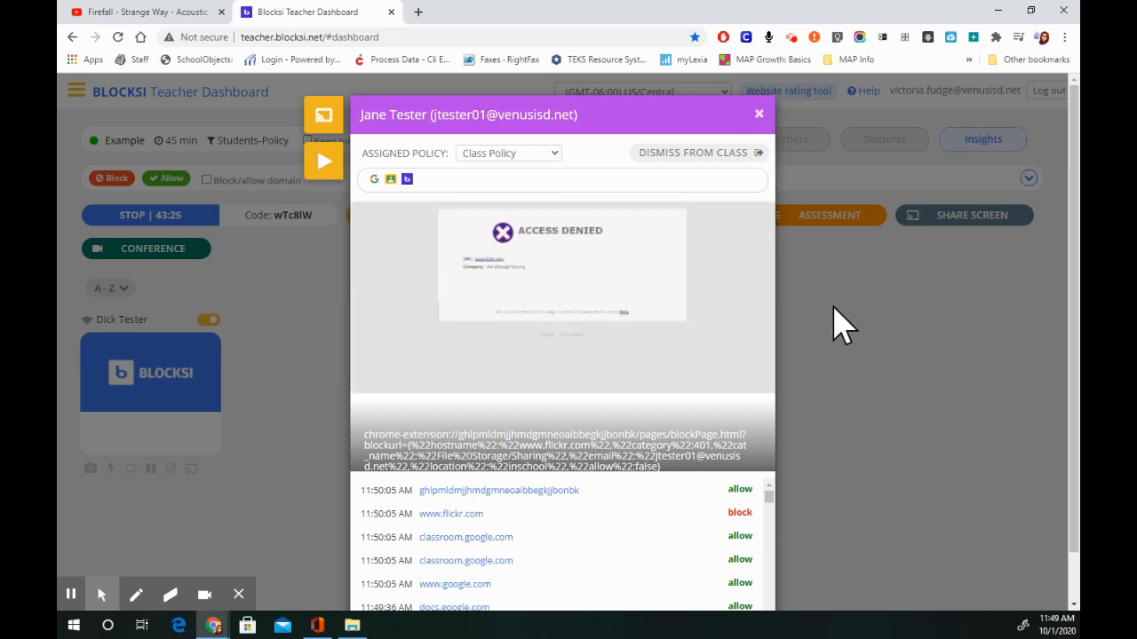
left_click(760, 116)
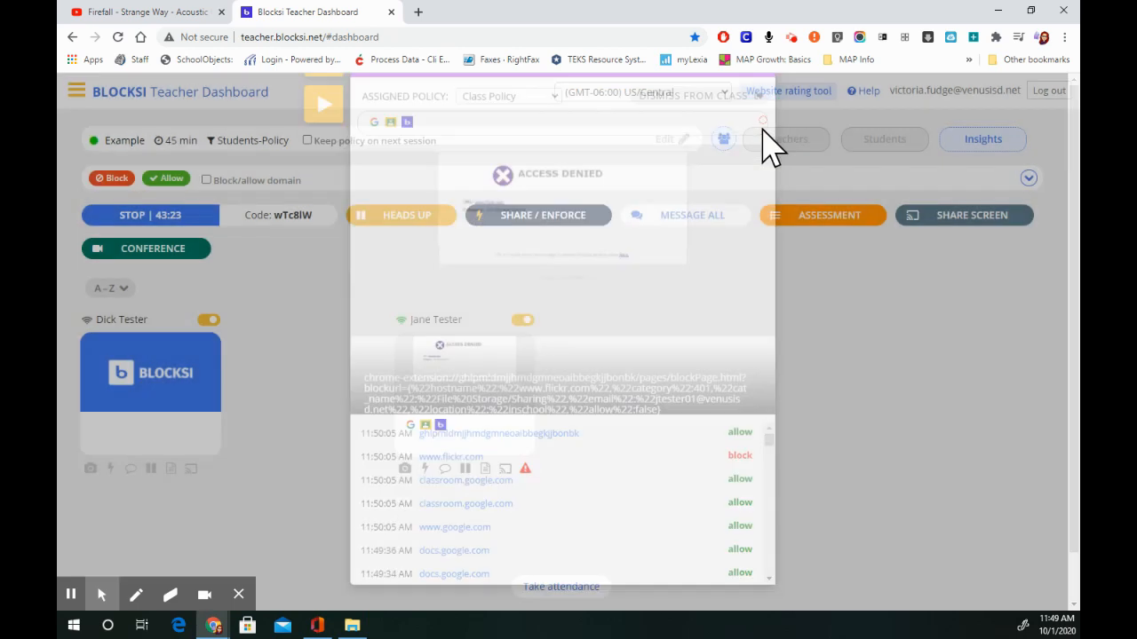
left_click(755, 188)
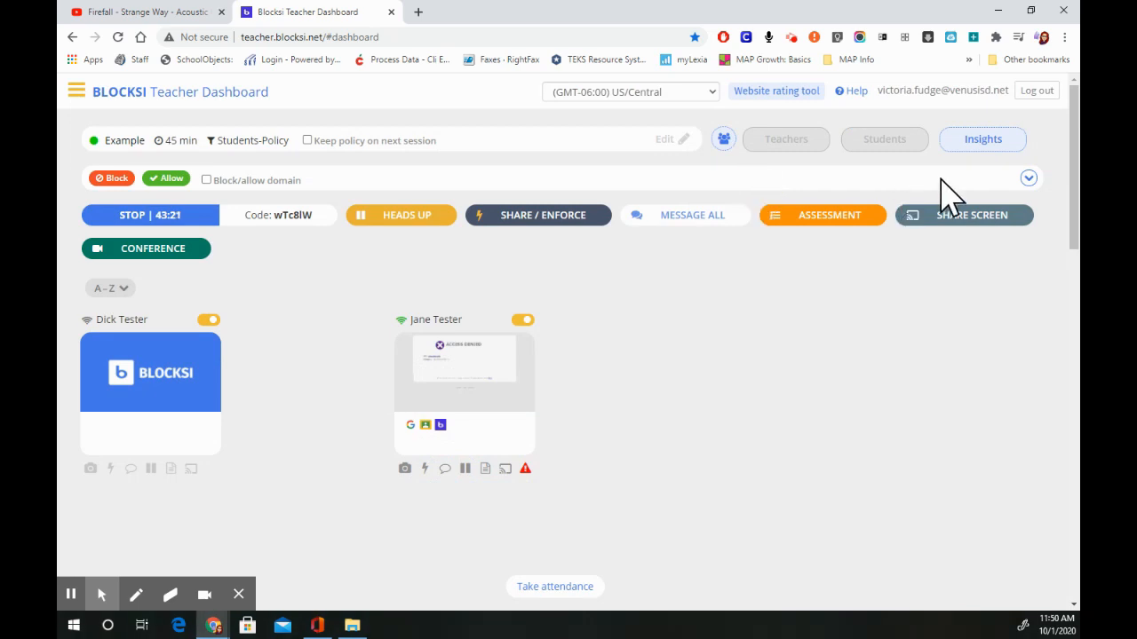
left_click(1029, 179)
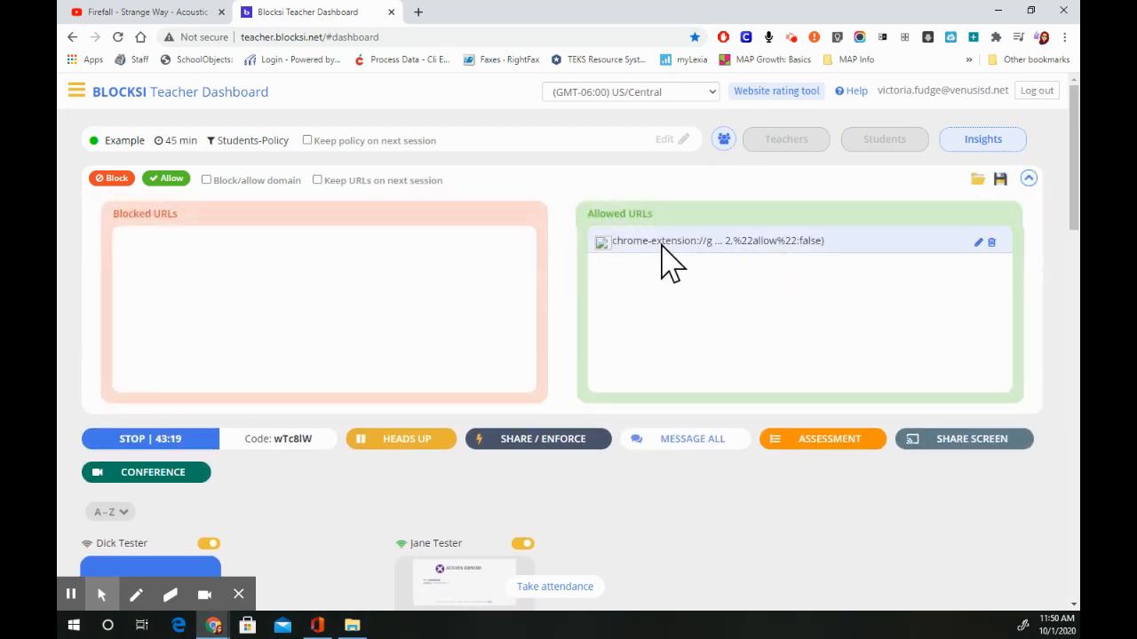
left_click(716, 238)
left_click(972, 242)
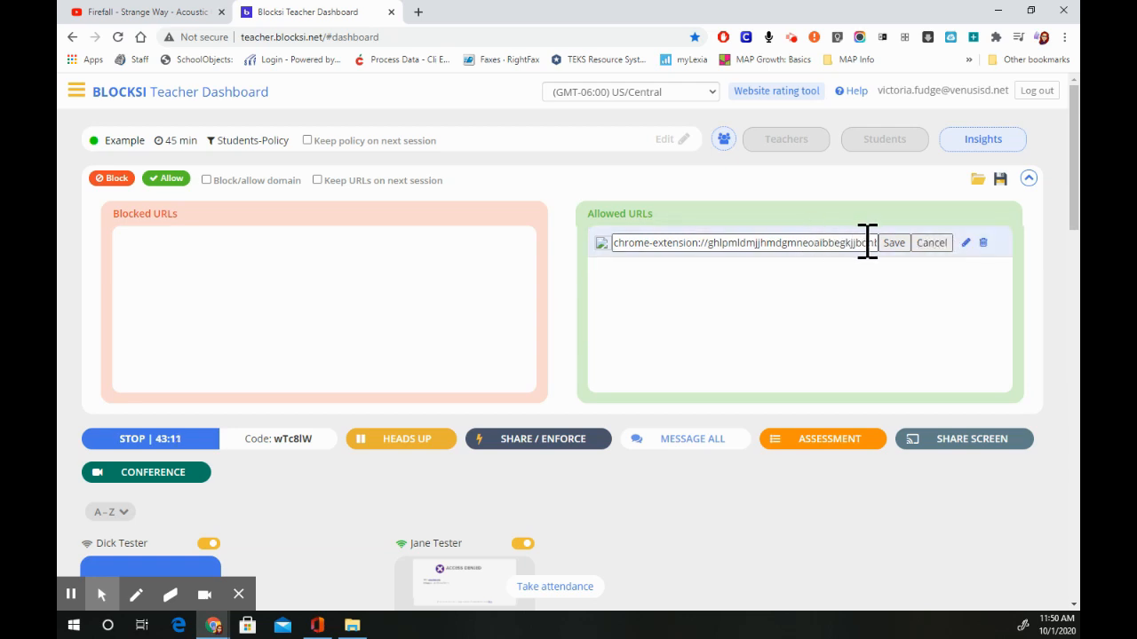
left_click_drag(877, 247, 582, 250)
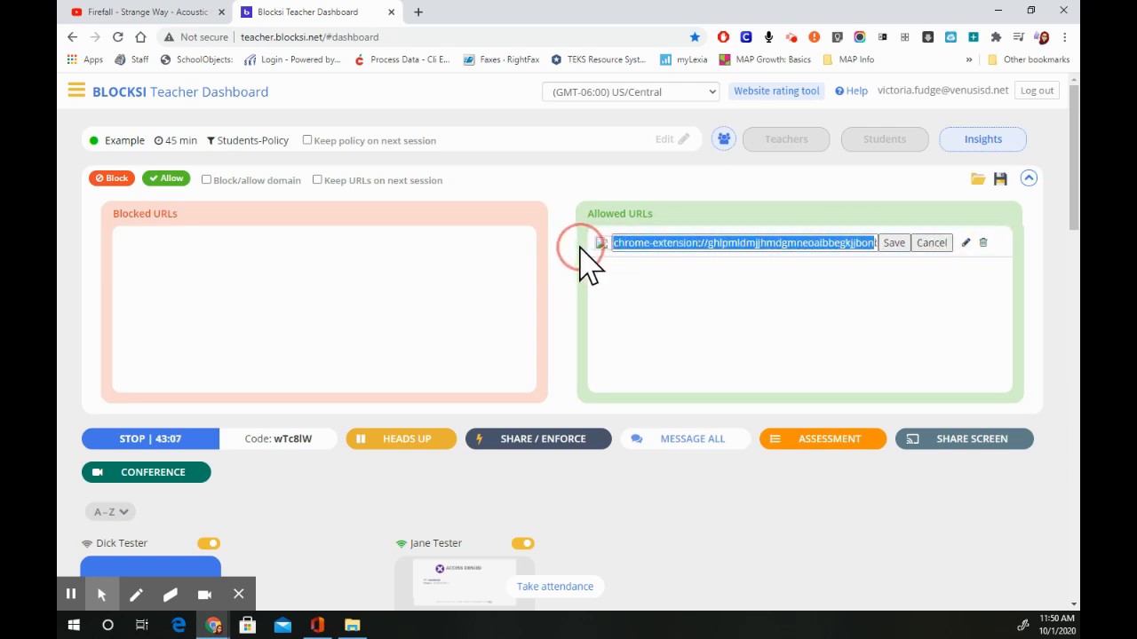
double_click(772, 245)
triple_click(771, 245)
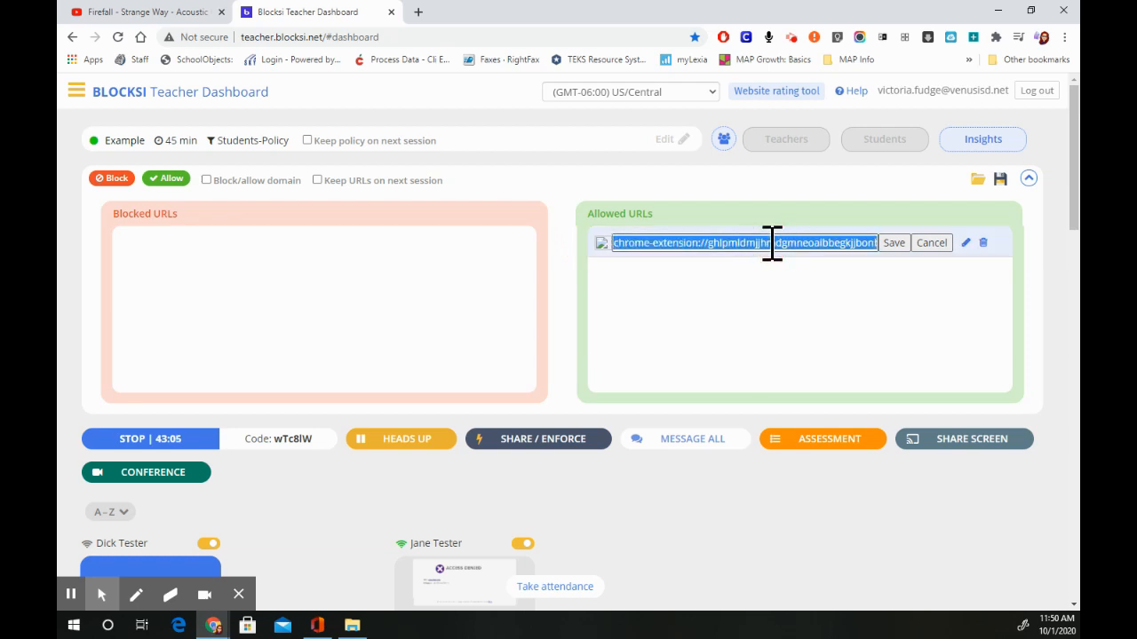
key("BackSpace")
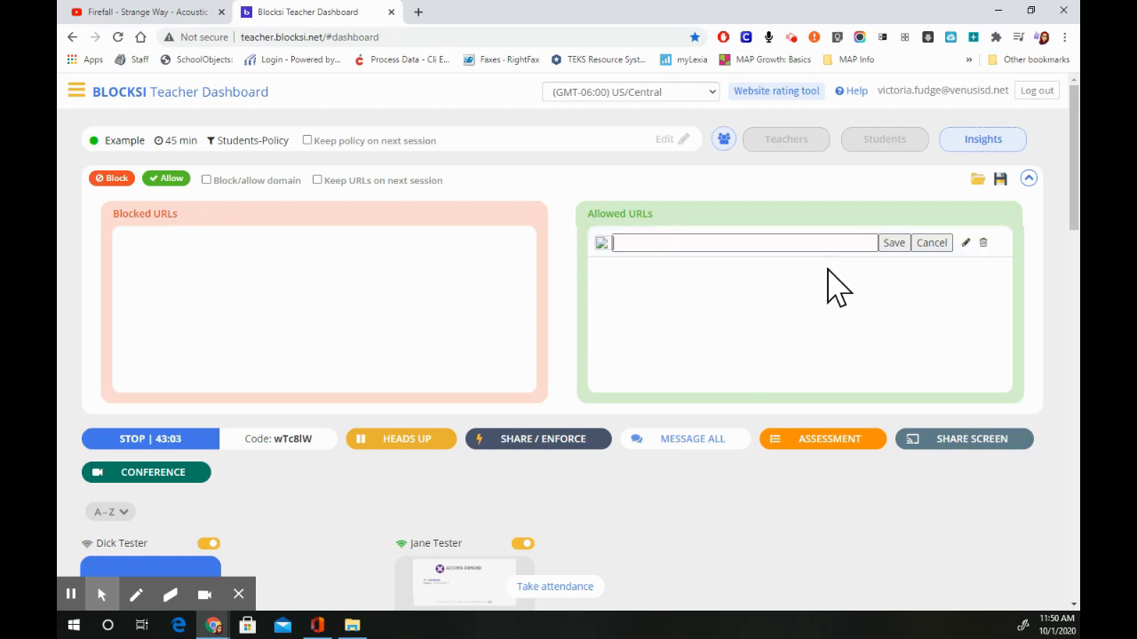
type("www.flickr")
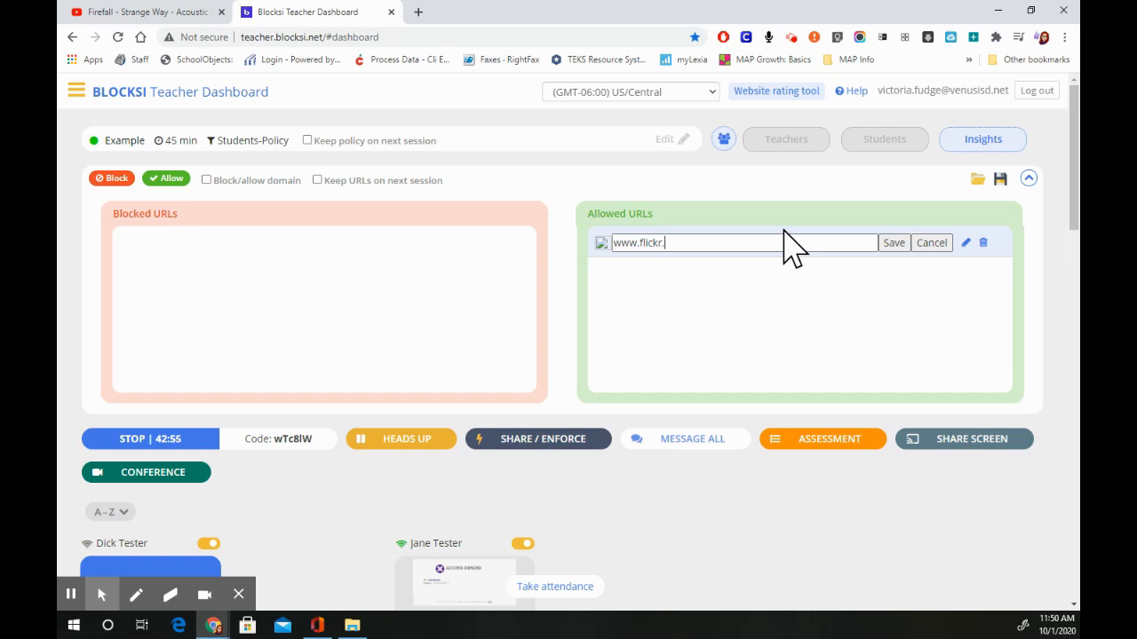
type(".com")
left_click(899, 245)
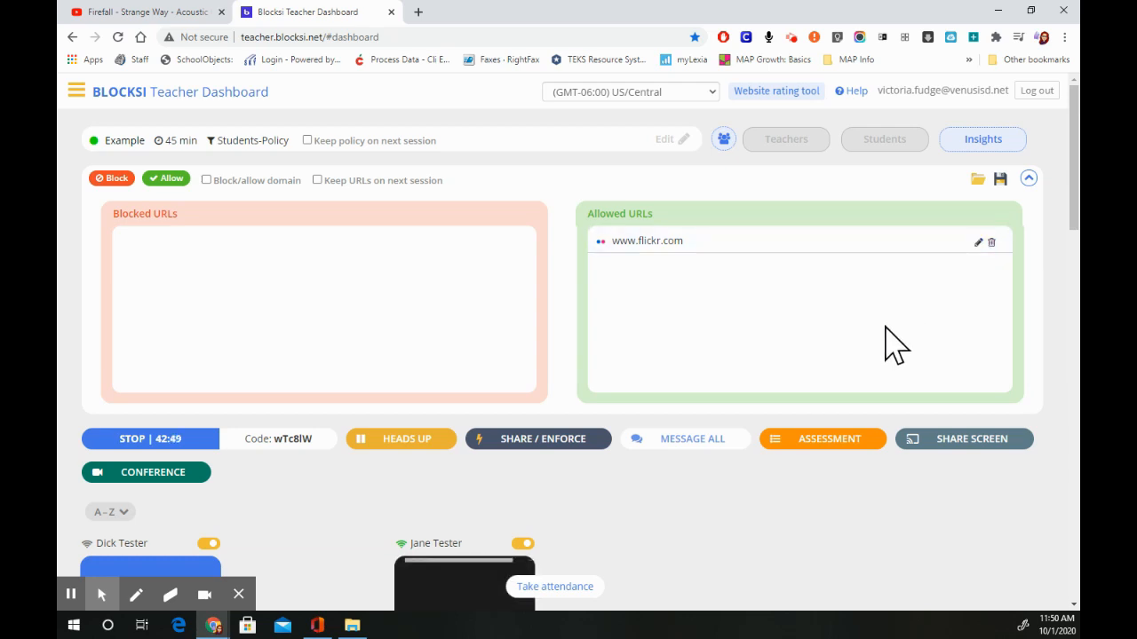
left_click(483, 589)
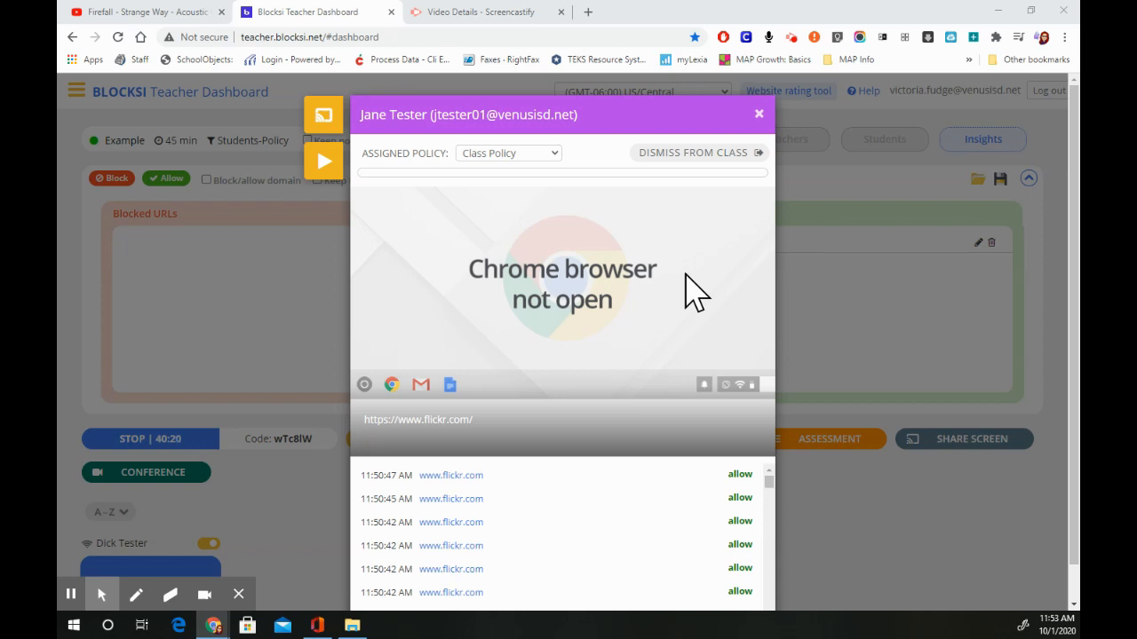
left_click(758, 115)
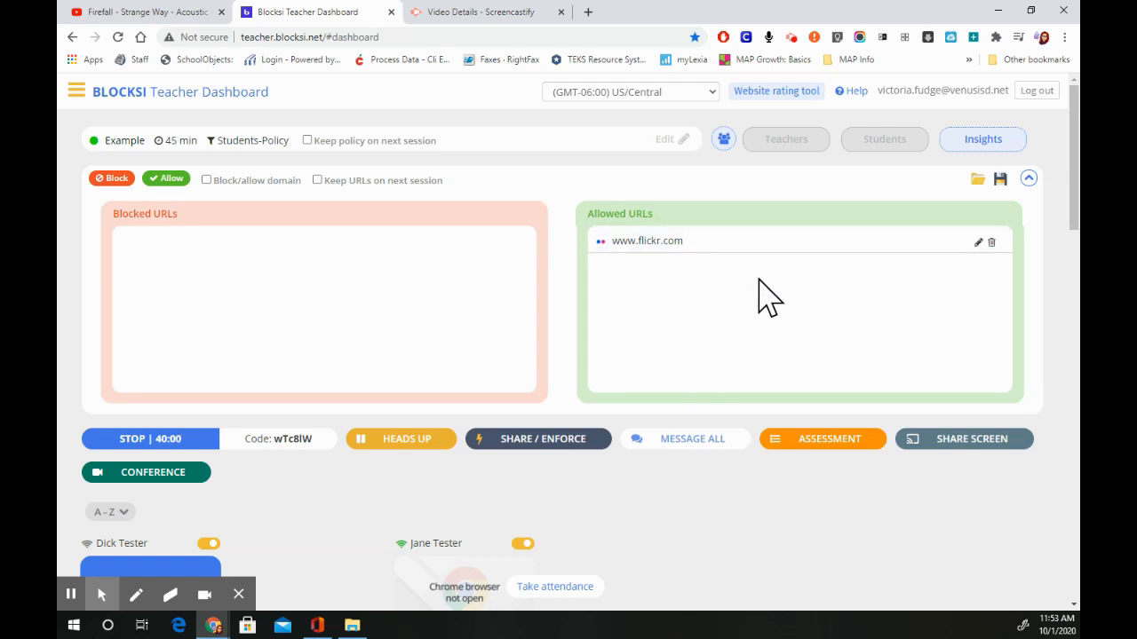
End the Example class session and return to the blocked and allowed URL lists.
scroll(757, 294, "down", 2)
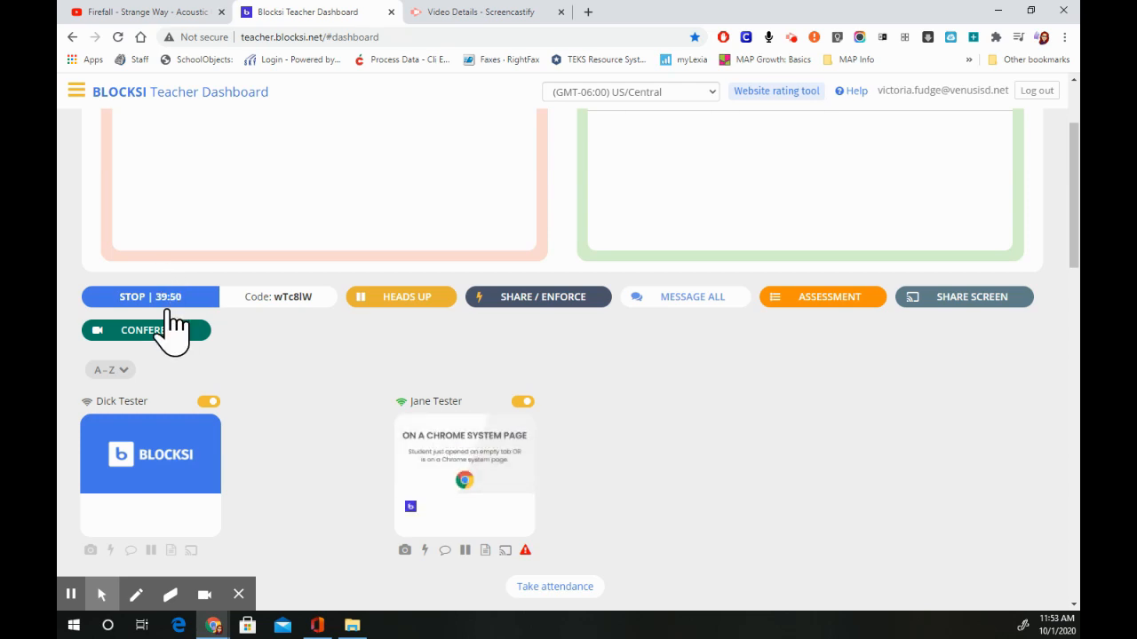
left_click(172, 299)
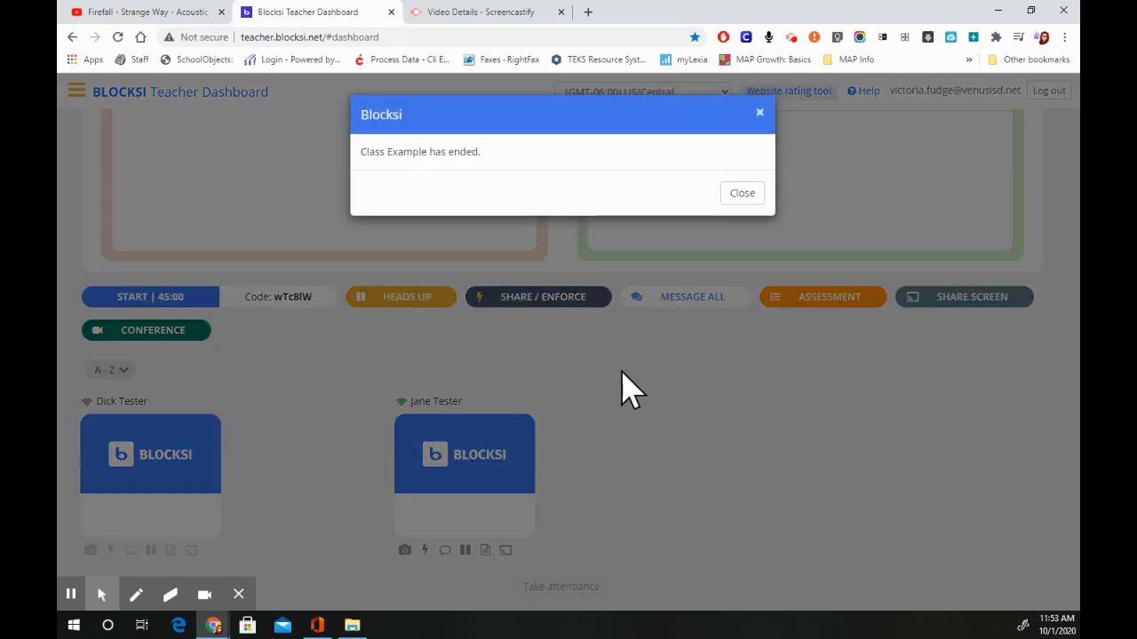
left_click(742, 193)
scroll(710, 313, "up", 3)
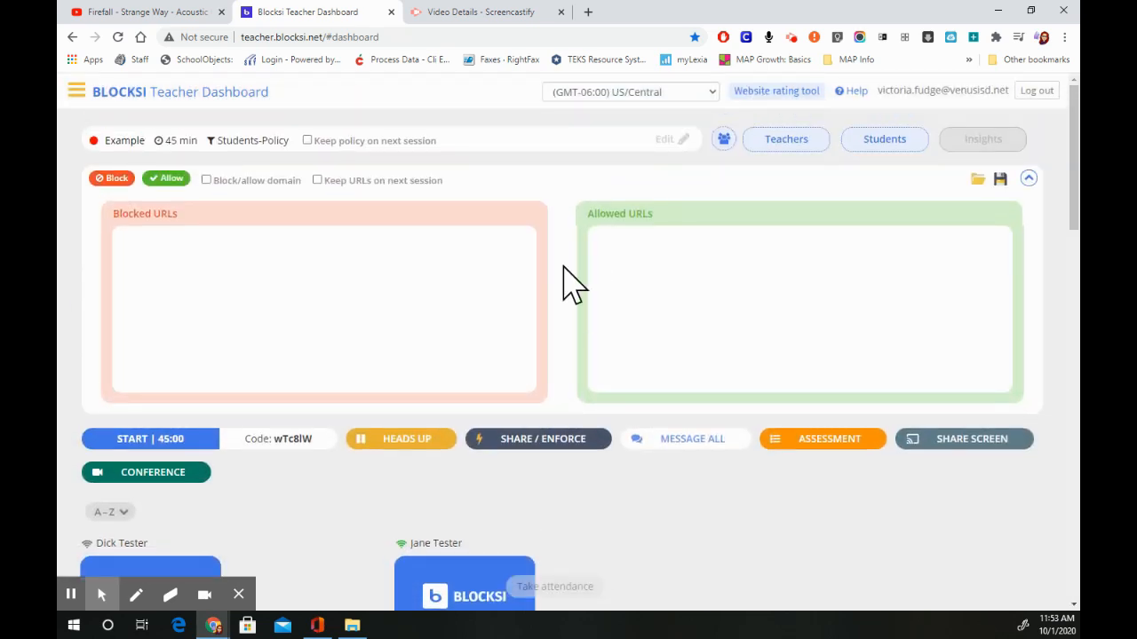